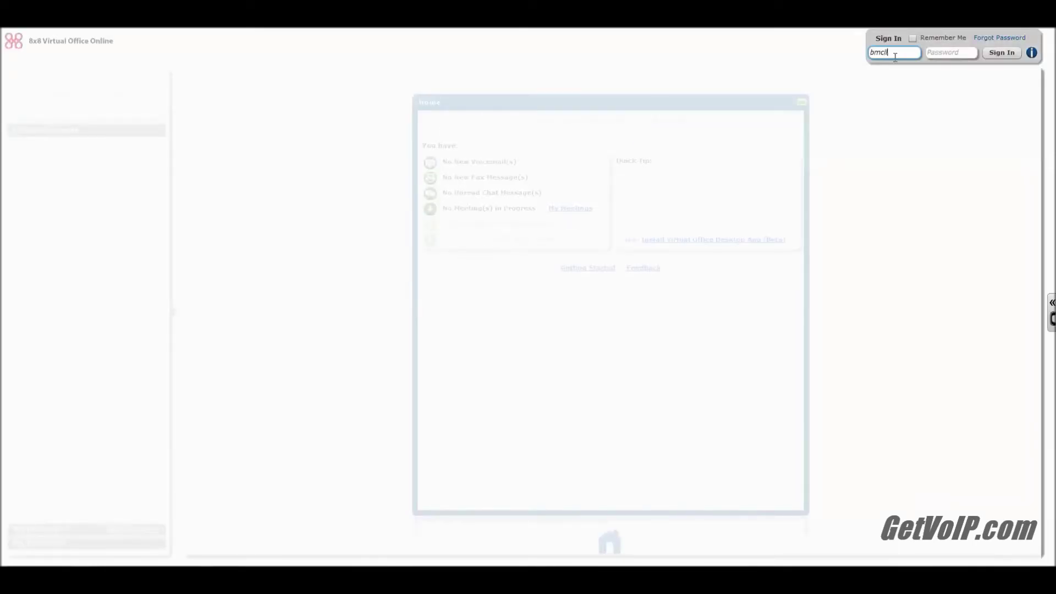
- Sign in with the account username and password, then allow camera and microphone access
text(c)
key(Tab)
text(*)
key(Return)
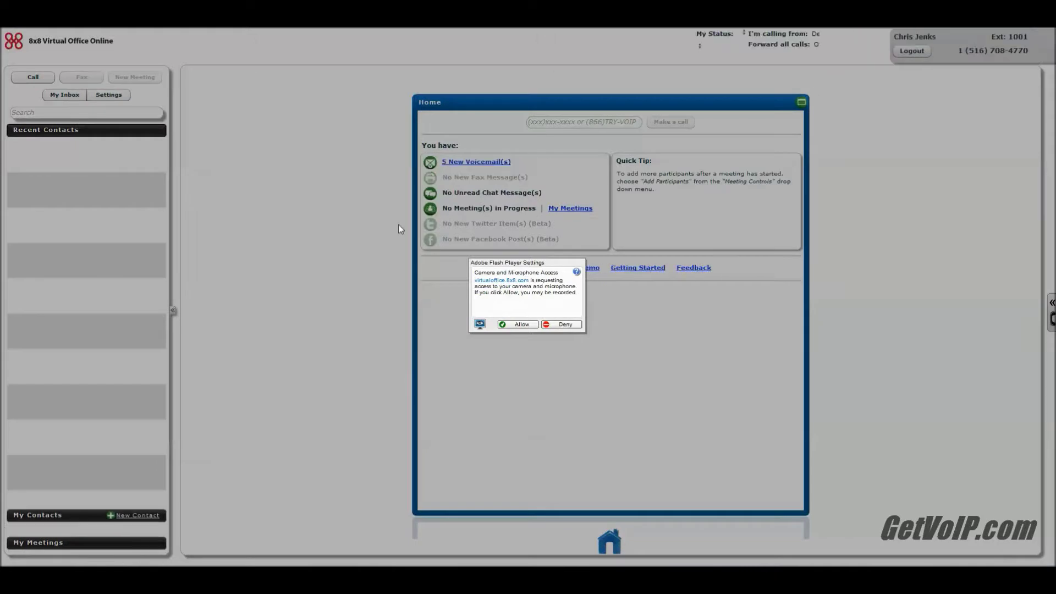
click(517, 324)
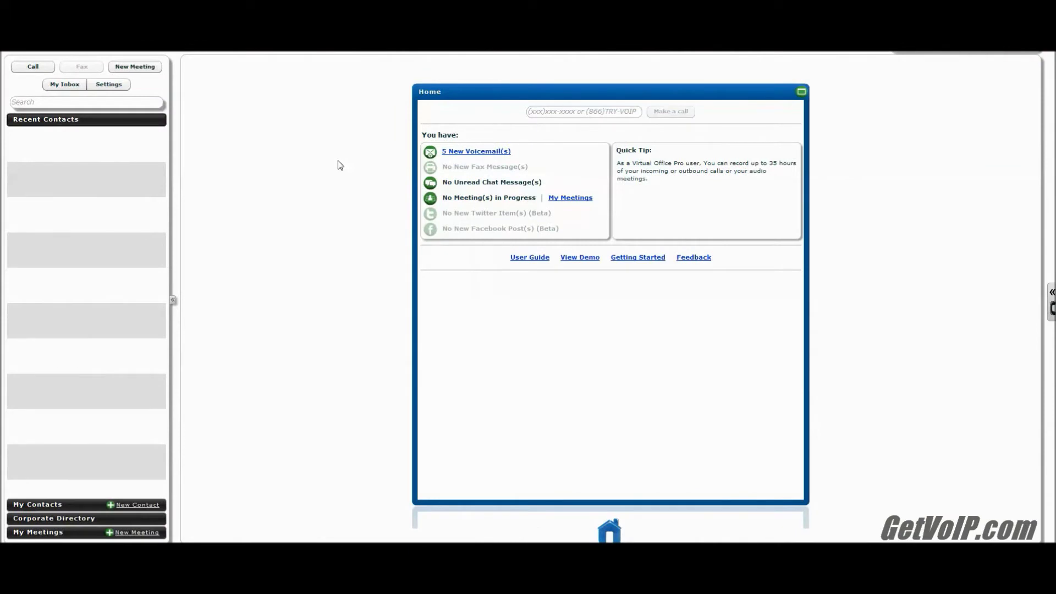
- In Settings, go to My Services and choose Pick Fax Phone Number under Internet Fax
click(122, 86)
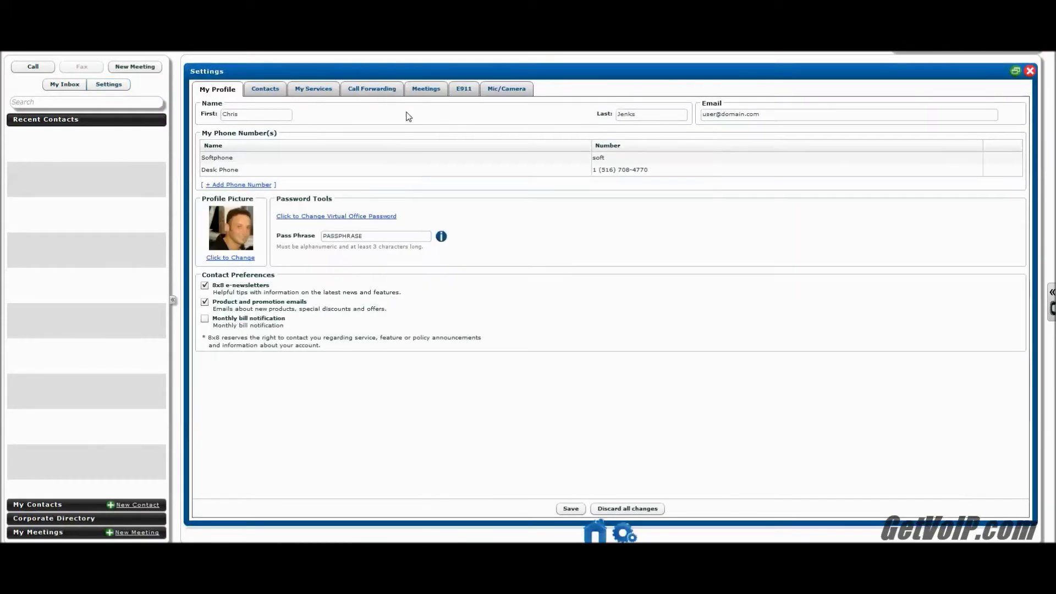
click(311, 90)
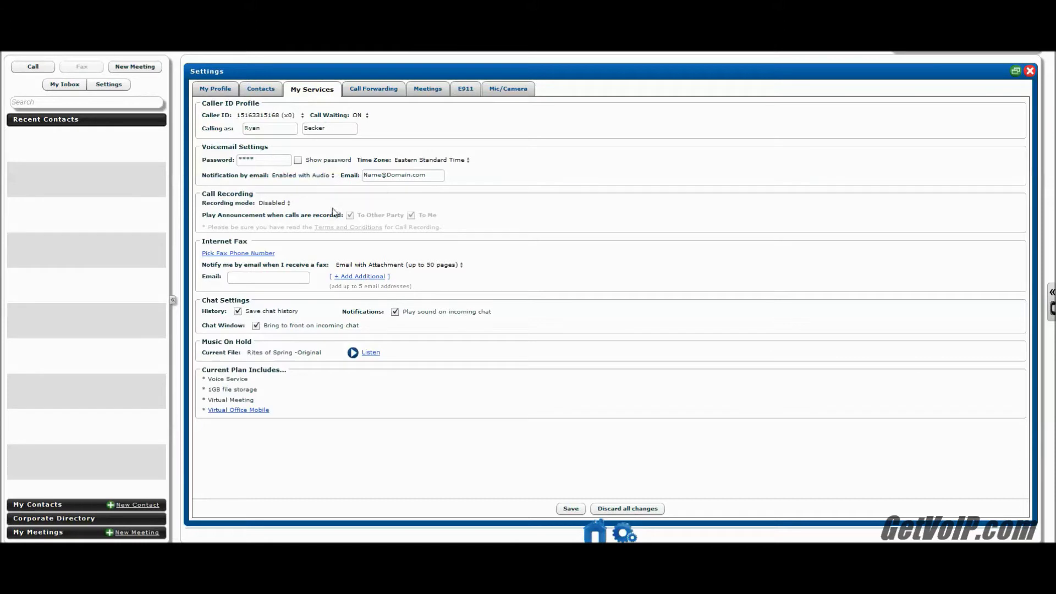
click(256, 254)
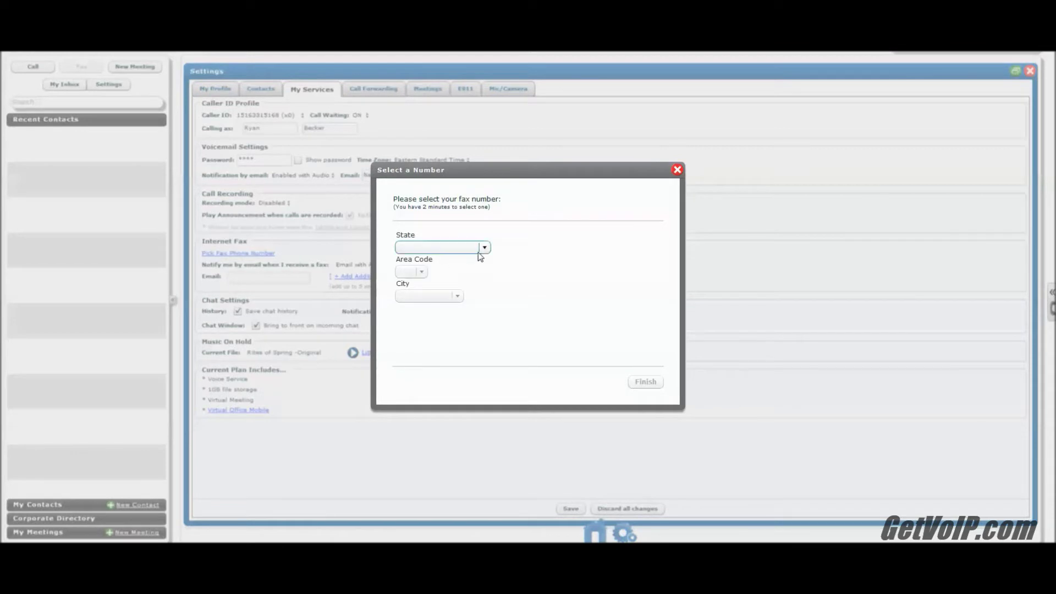
- Select a fax number in New York, area code 516, city Nassau, and dismiss the assignment confirmation
click(483, 248)
scroll(471, 286, down, 8)
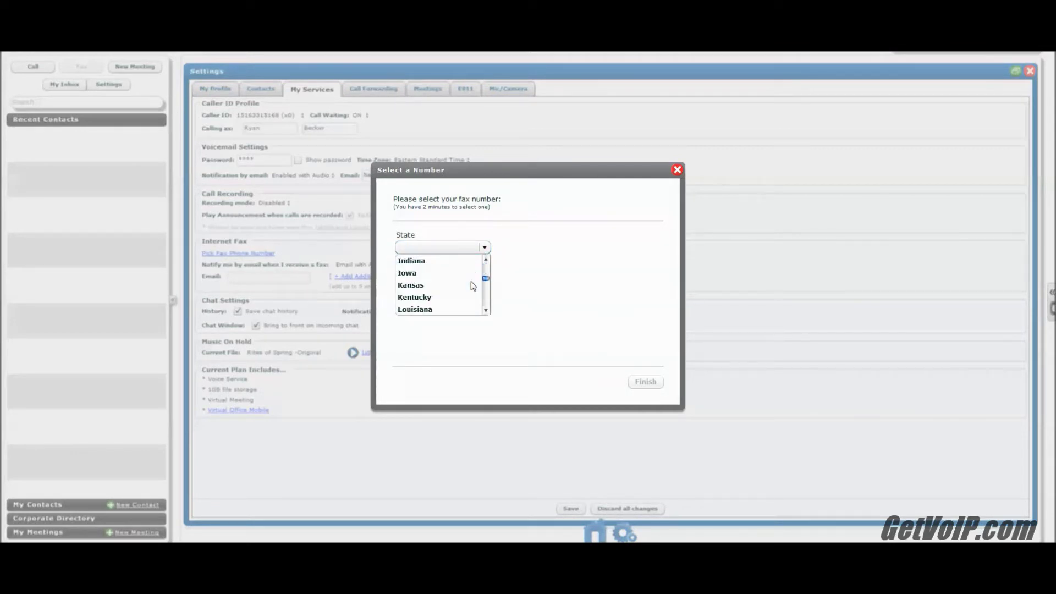
scroll(472, 286, down, 2)
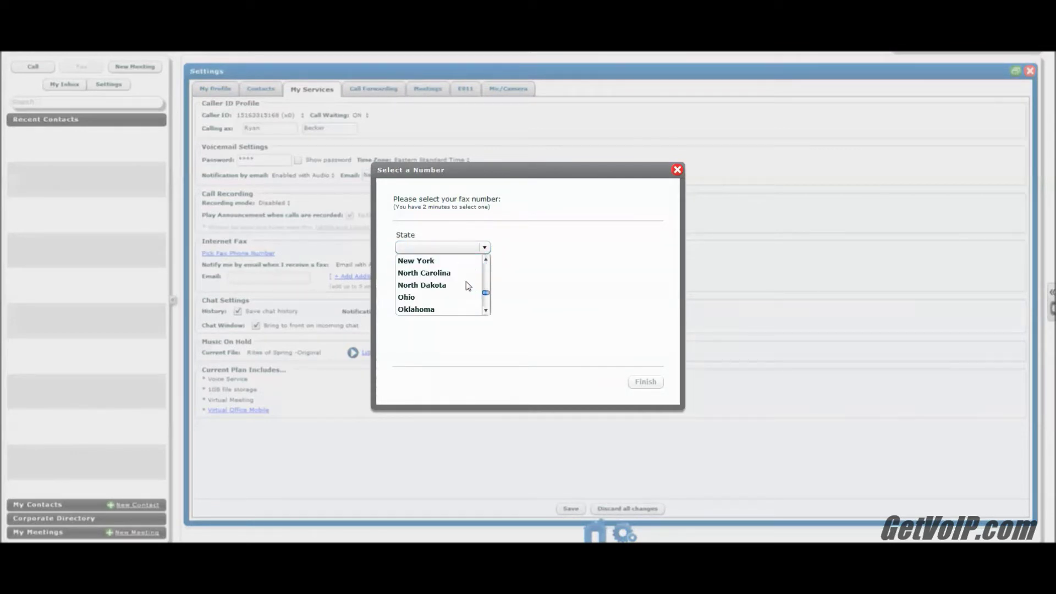
click(443, 261)
click(427, 271)
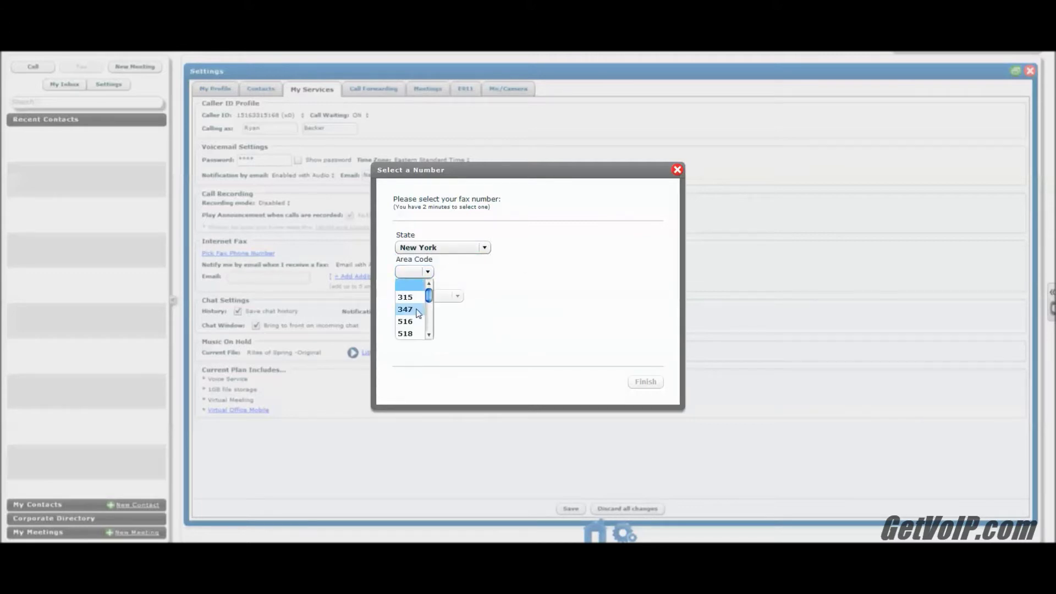
click(411, 322)
click(439, 295)
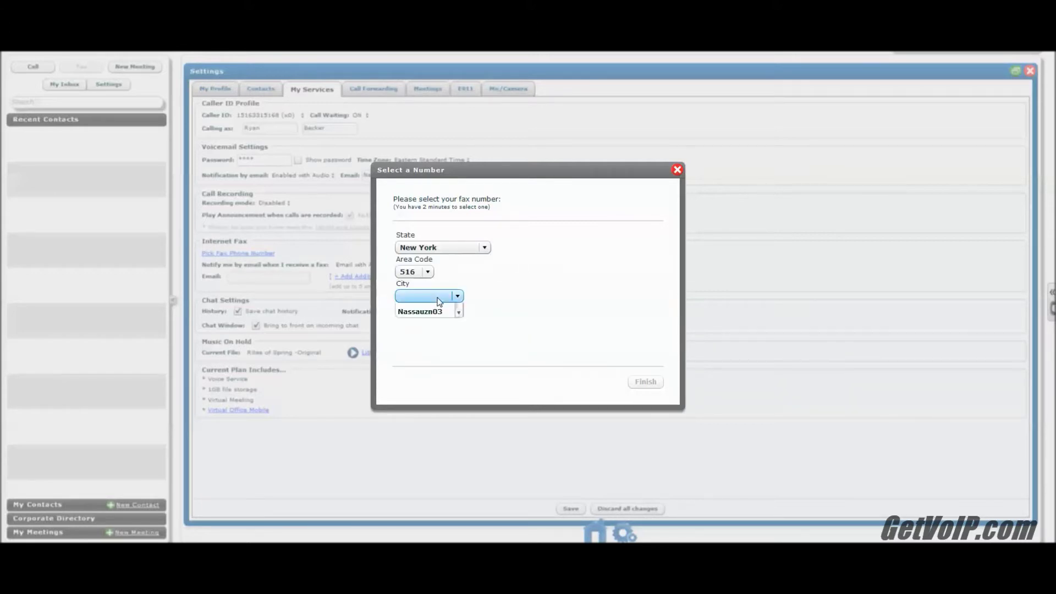
click(434, 334)
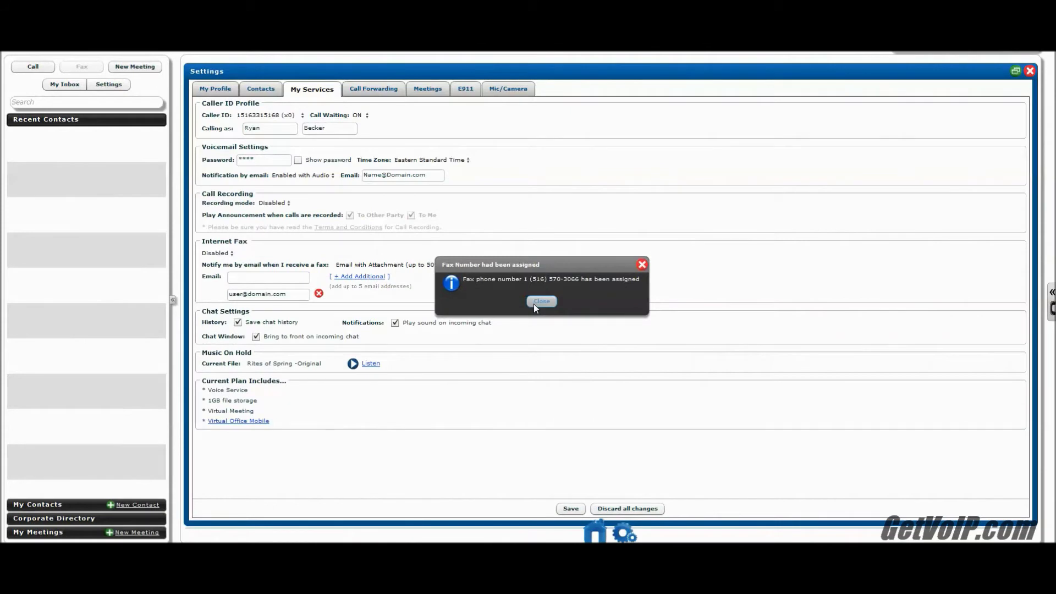
click(534, 303)
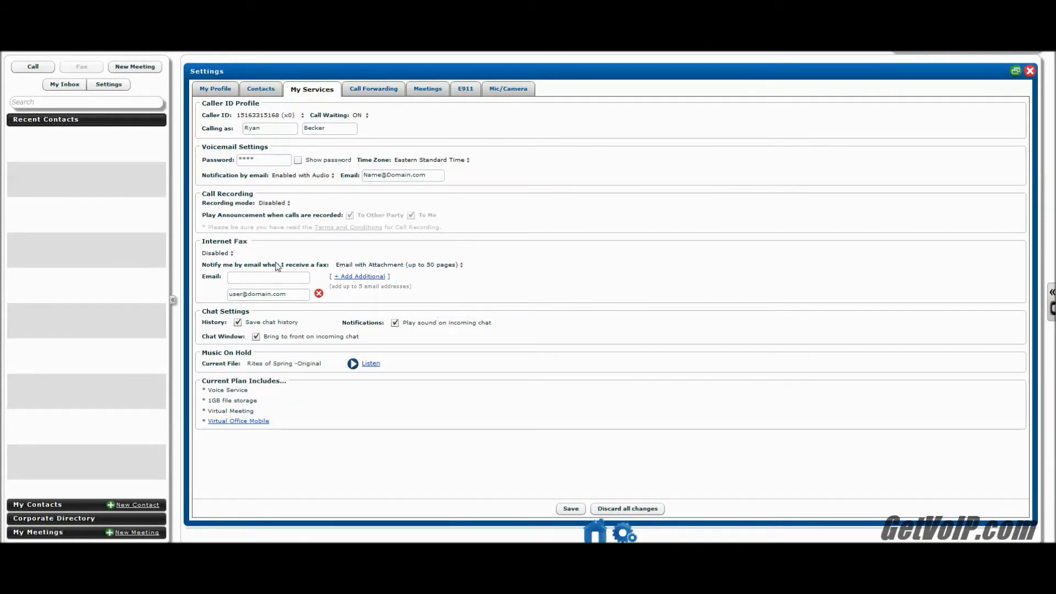
- Enable Internet Fax on the new 516 number with a single notification e-mail address, save, and close settings
click(227, 254)
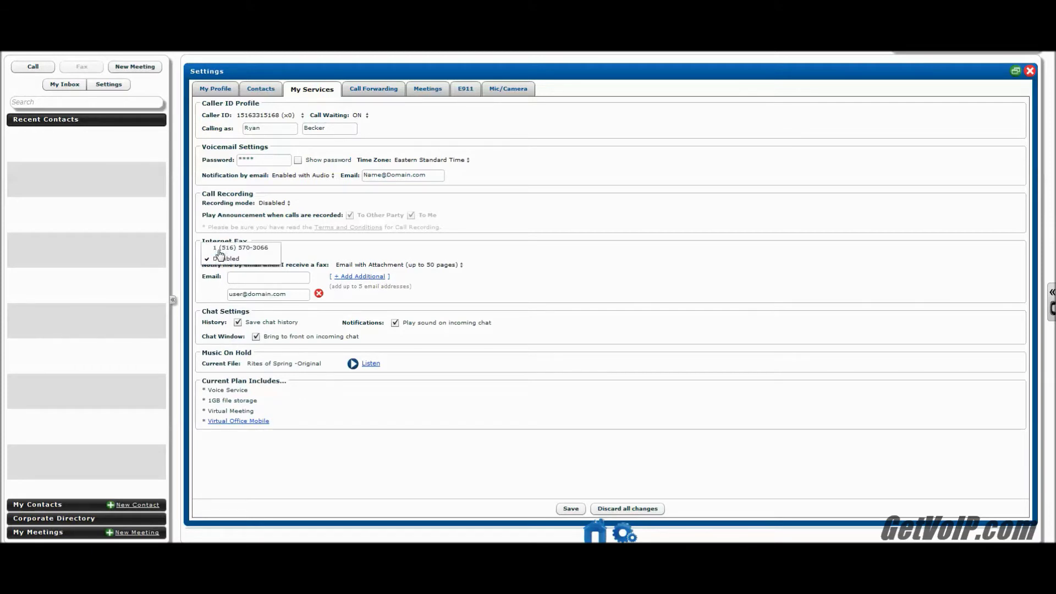
click(222, 249)
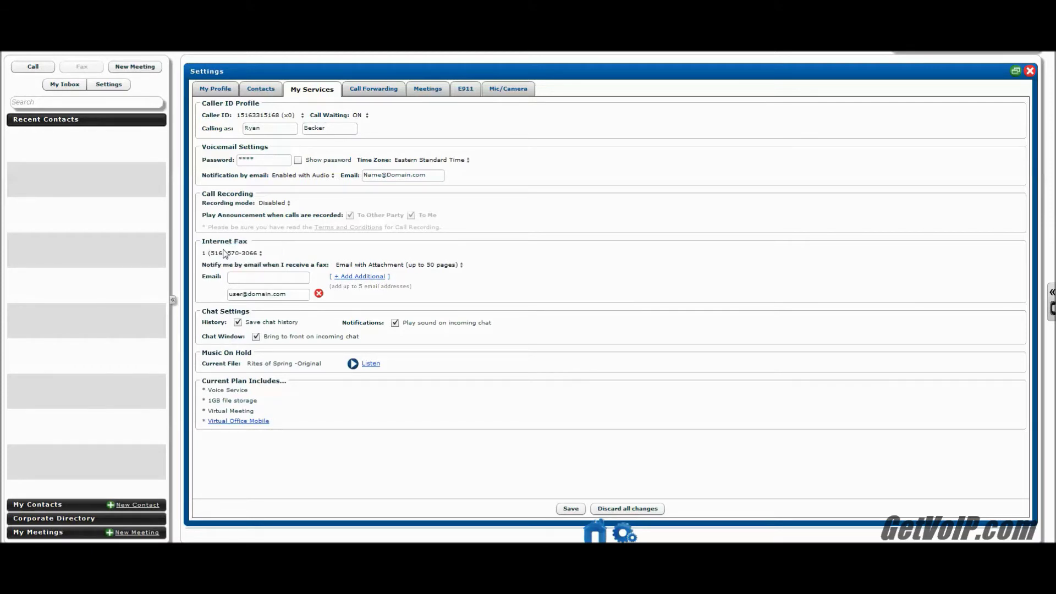
click(255, 277)
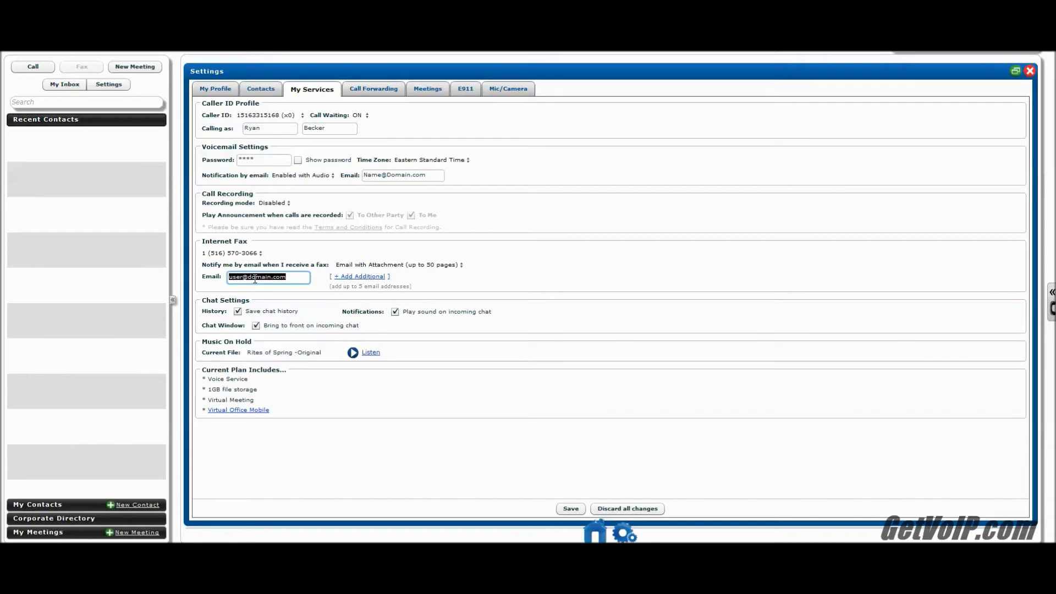
click(561, 510)
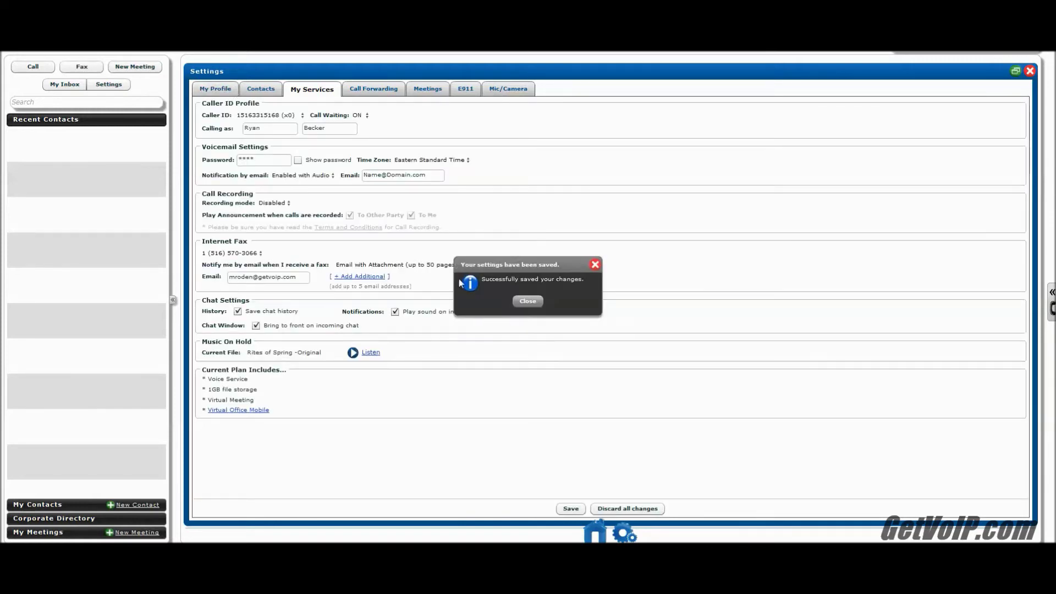
click(529, 301)
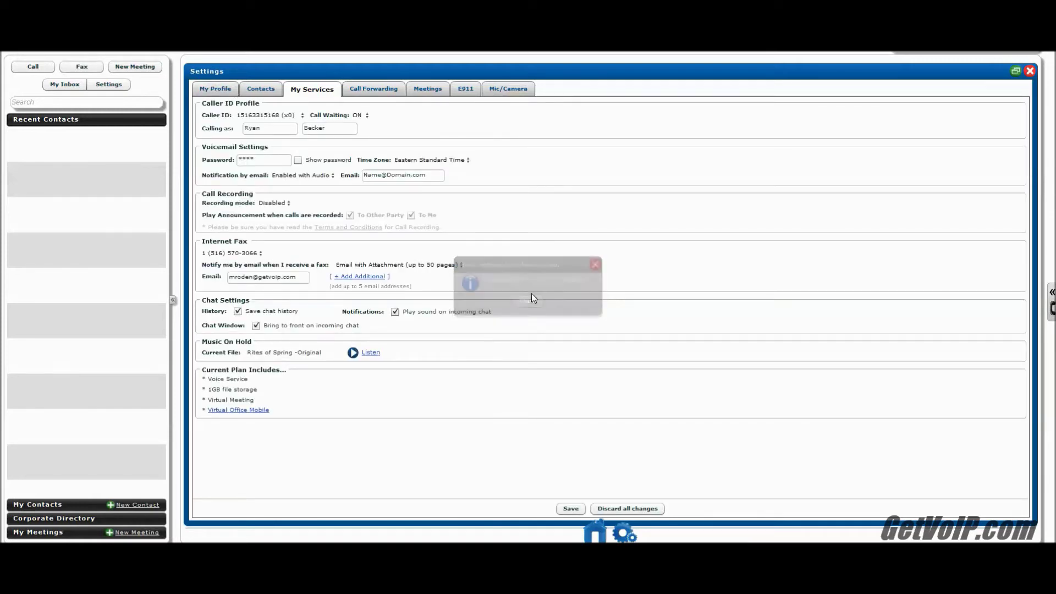
click(1030, 73)
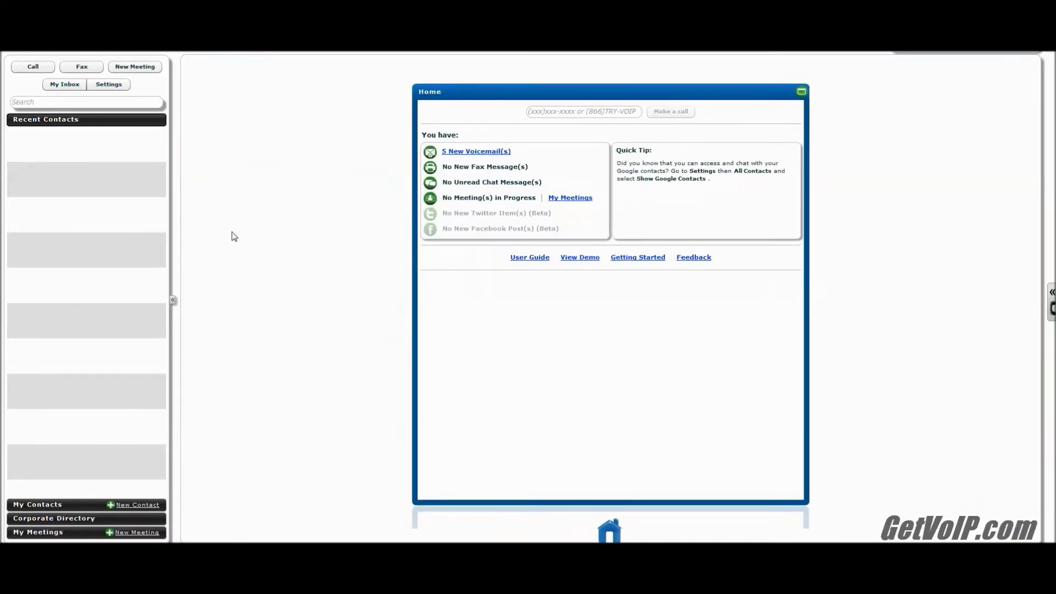
- Start a new fax with PeriodicTable.PDF attached
click(85, 71)
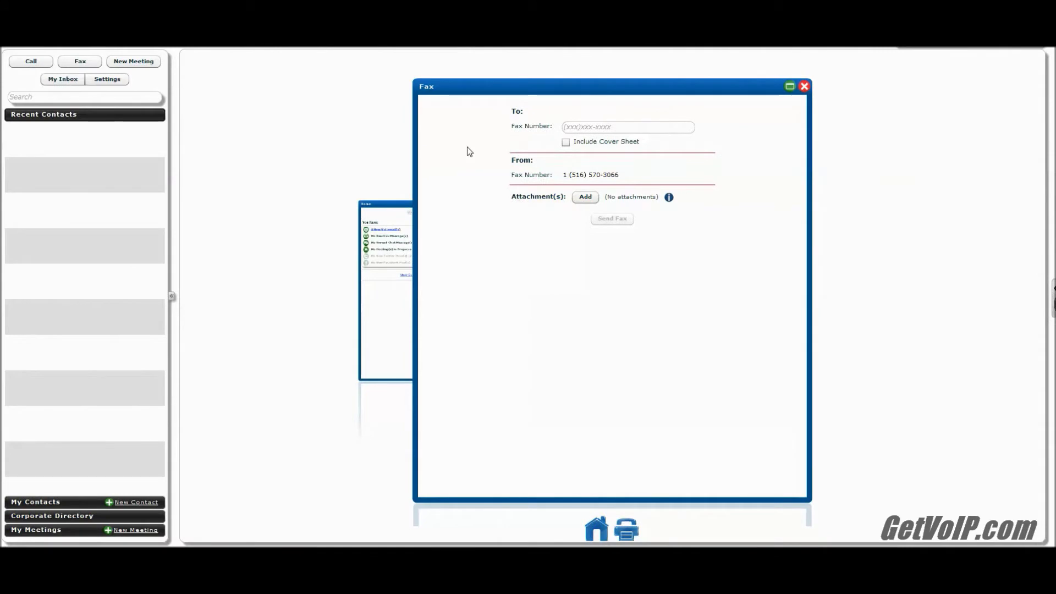
click(584, 197)
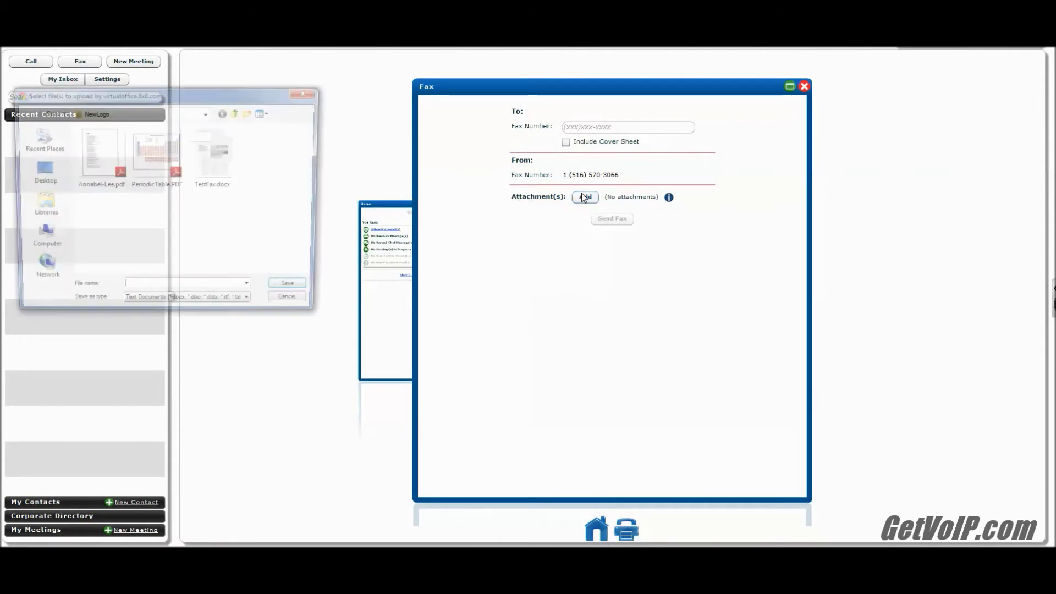
double_click(141, 164)
- Enter a recipient fax number and remove all attachments from the fax
click(566, 127)
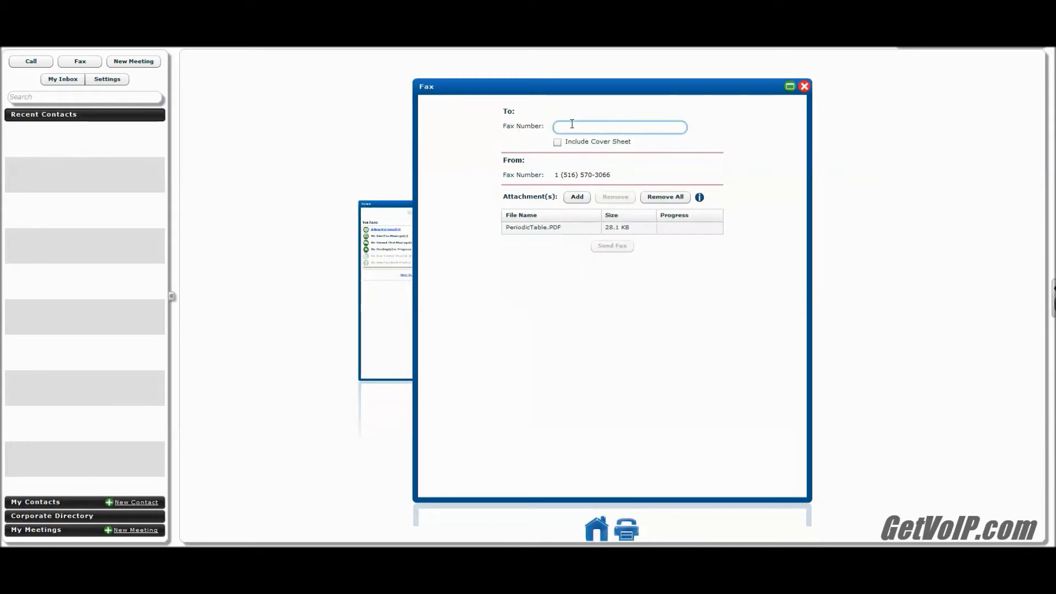
text(xxxx)
click(620, 247)
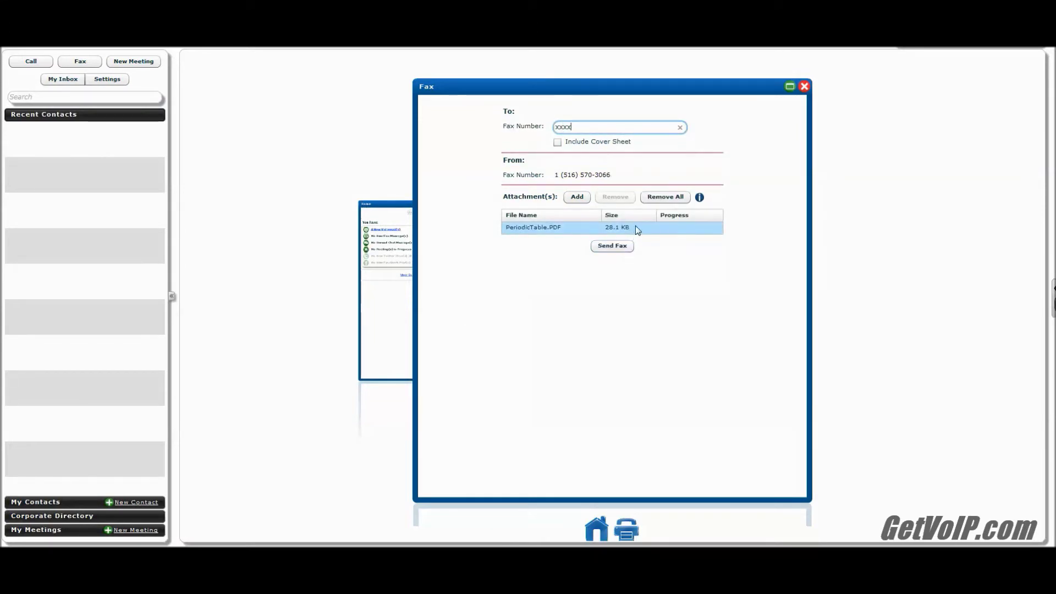
click(667, 200)
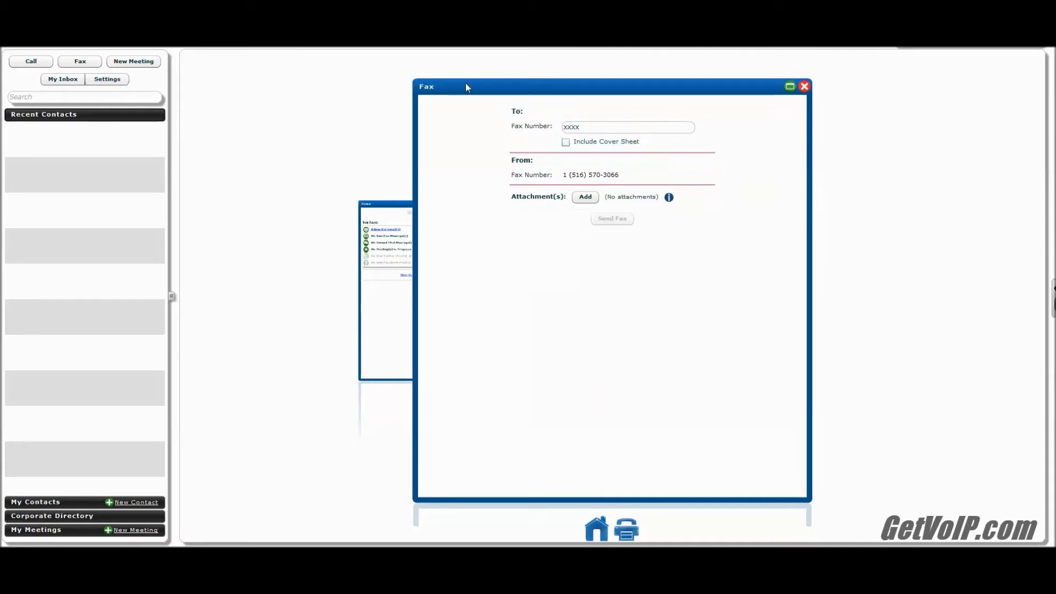
double_click(617, 130)
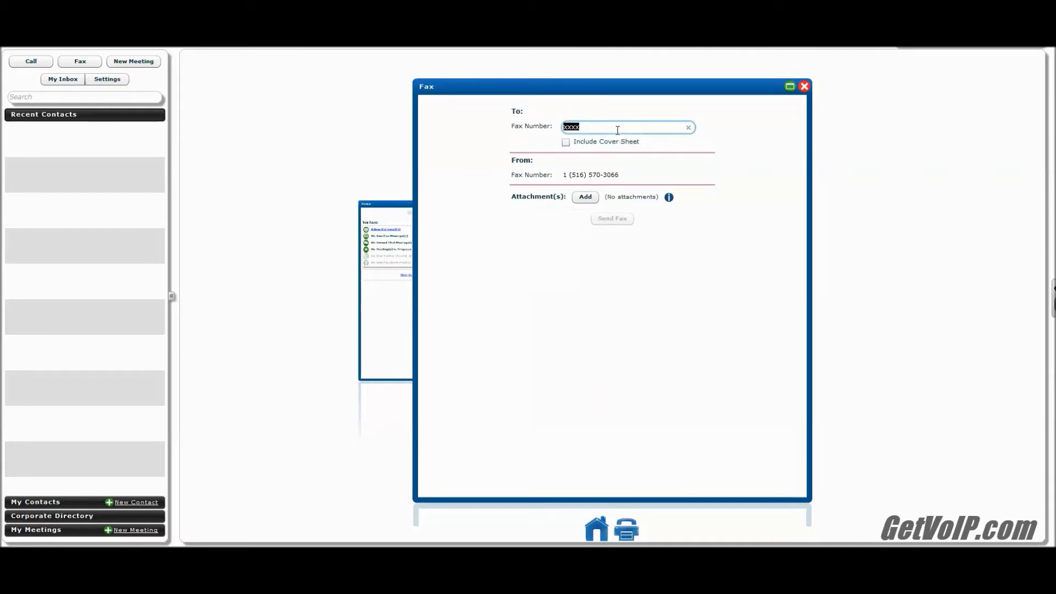
key(BackSpace)
click(566, 143)
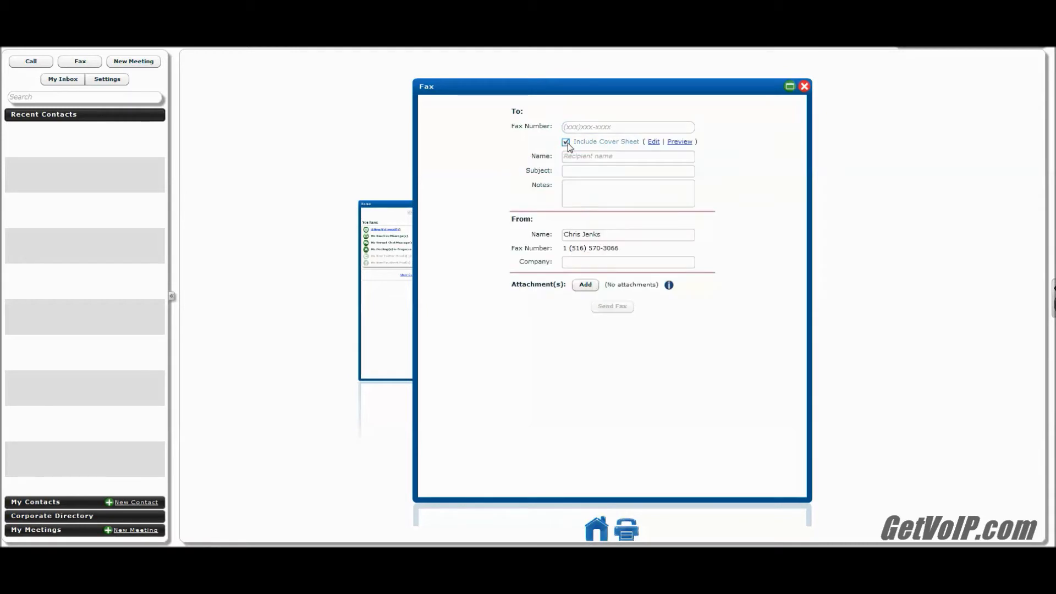
click(658, 148)
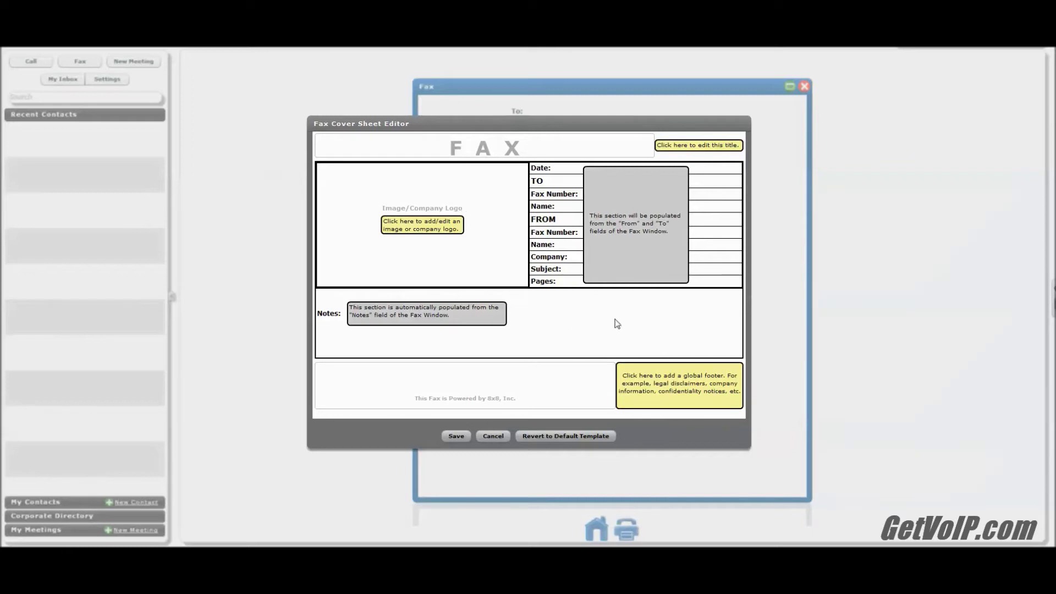
- Try uploading getvoip_logo.jpg as the cover sheet's company logo
click(416, 232)
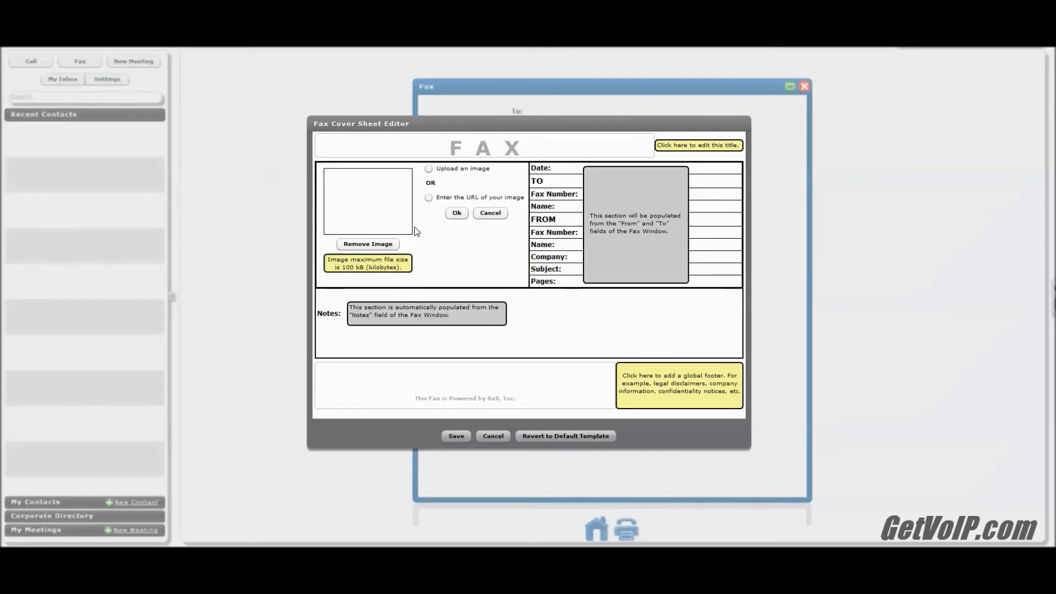
click(428, 170)
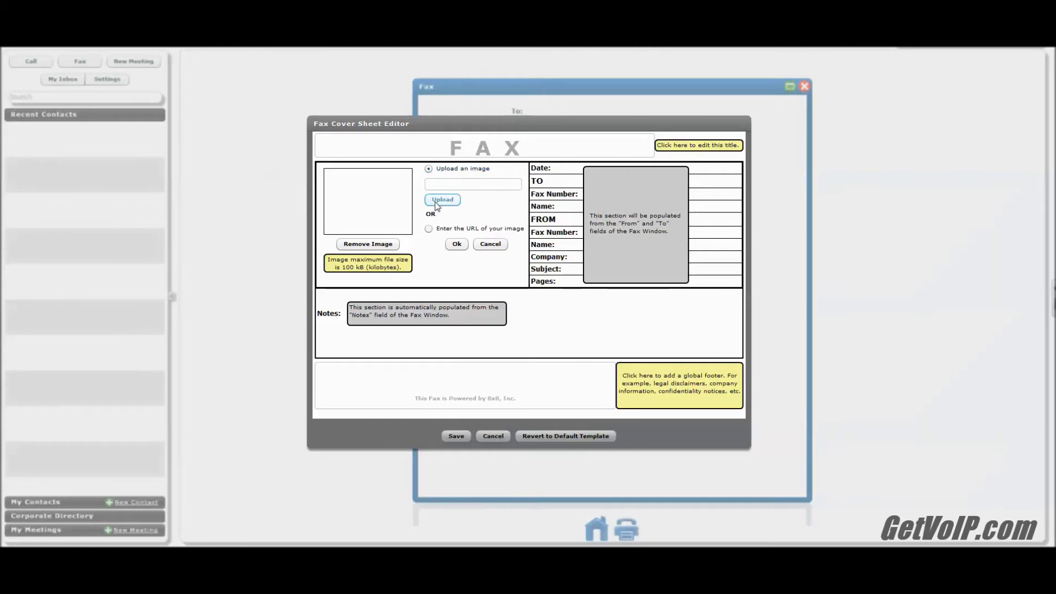
click(436, 202)
double_click(101, 171)
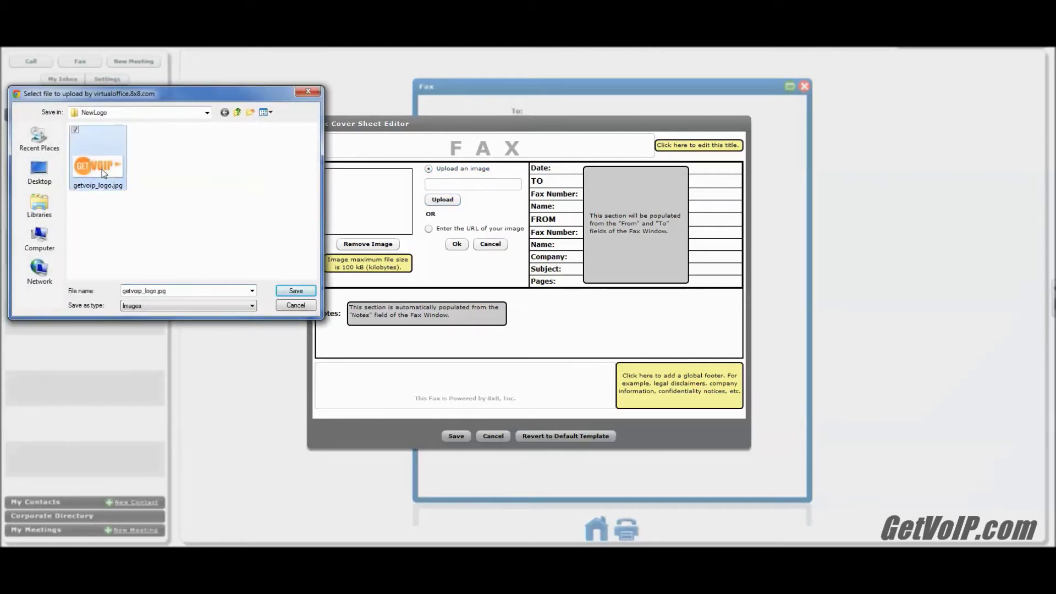
- Switch the logo source to an image URL, clear the preview, and copy the GetVoIP logo's image address
click(429, 228)
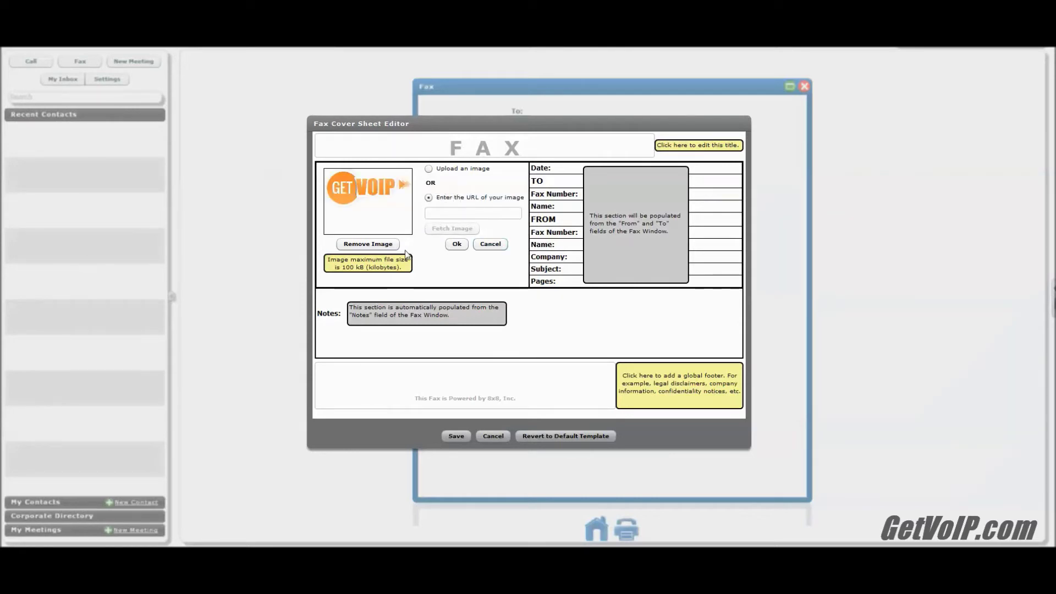
click(380, 245)
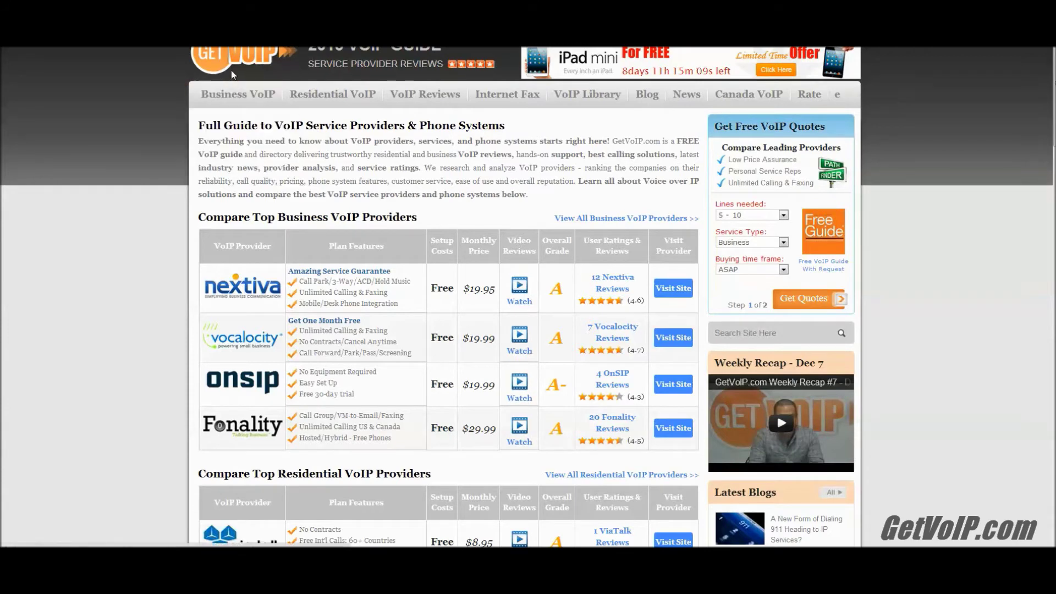
right_click(232, 70)
click(259, 154)
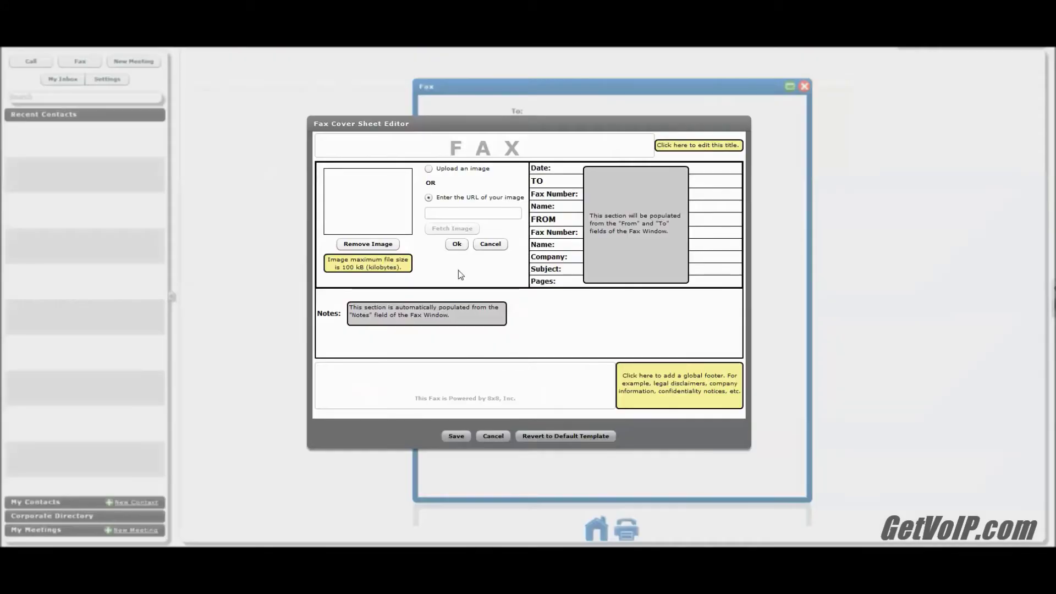
- Paste the copied GetVoIP logo address, fetch the image, and confirm it for the cover sheet
click(468, 214)
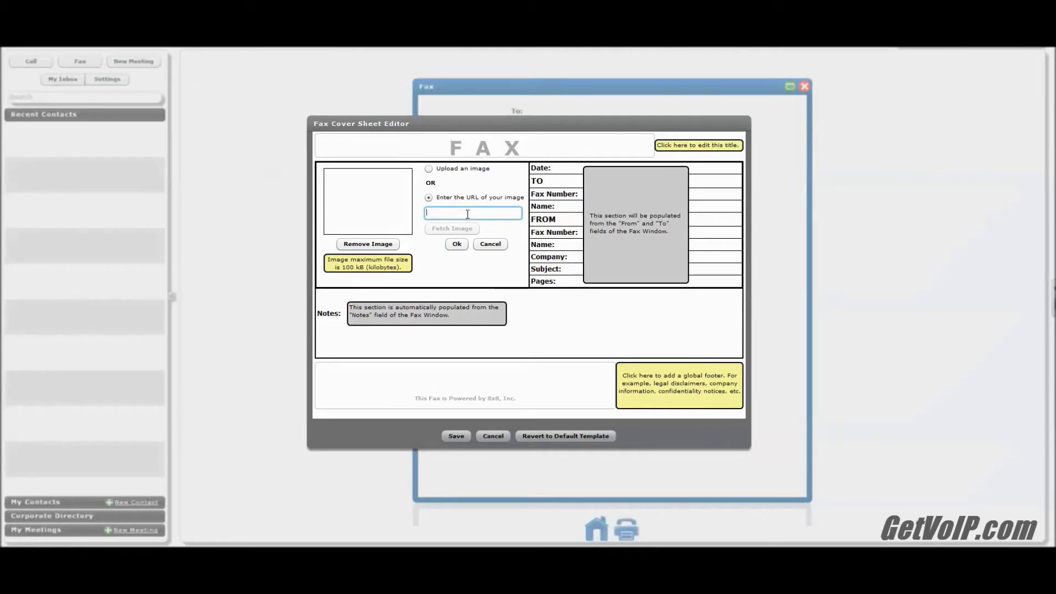
key(ctrl+v)
click(469, 234)
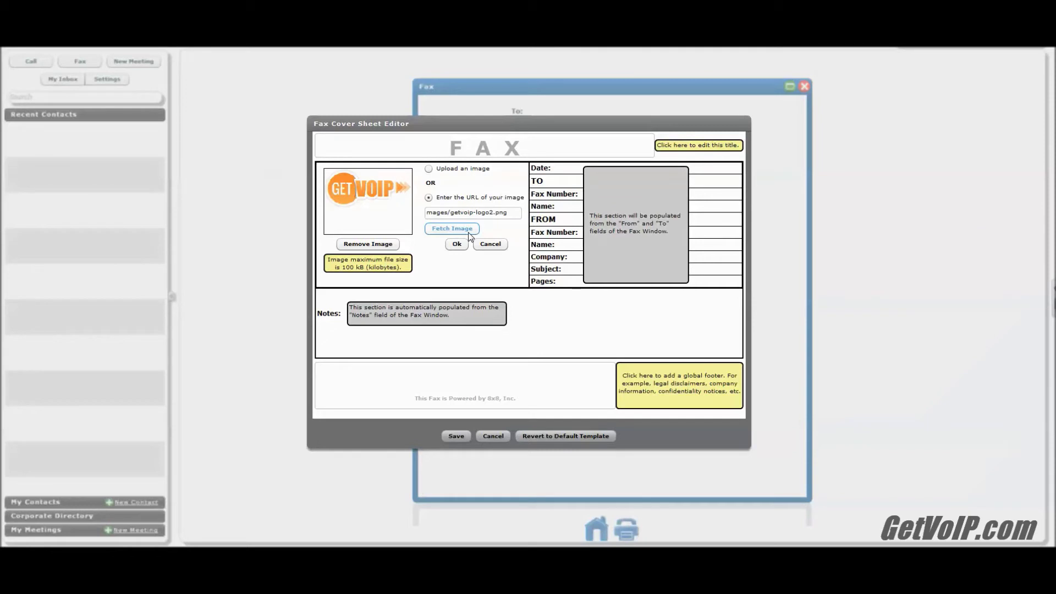
click(458, 244)
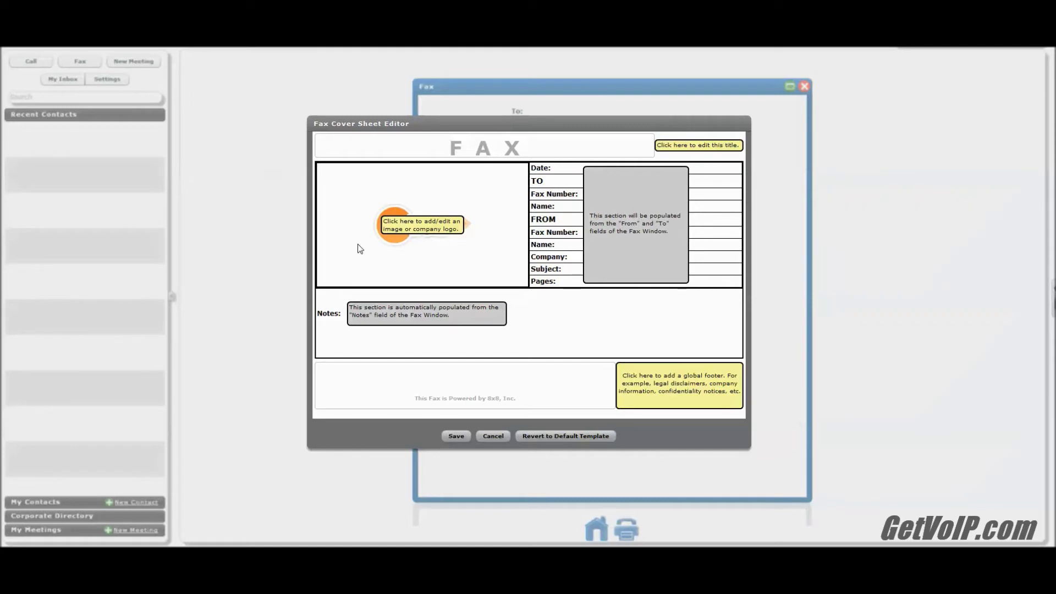
- Save the logo cover sheet to the global fax template and dismiss the confirmation
click(458, 437)
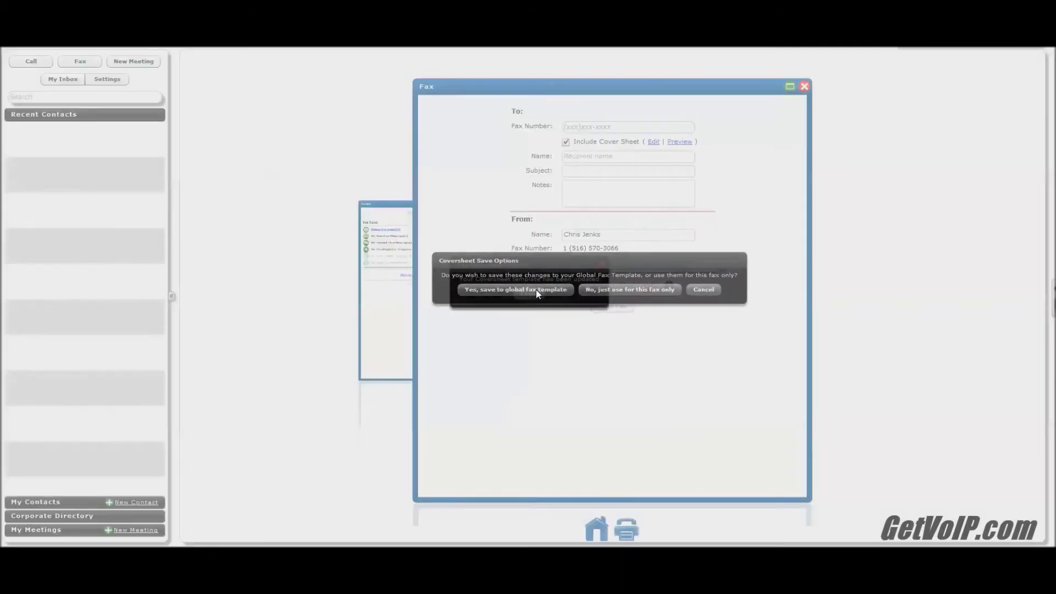
click(536, 292)
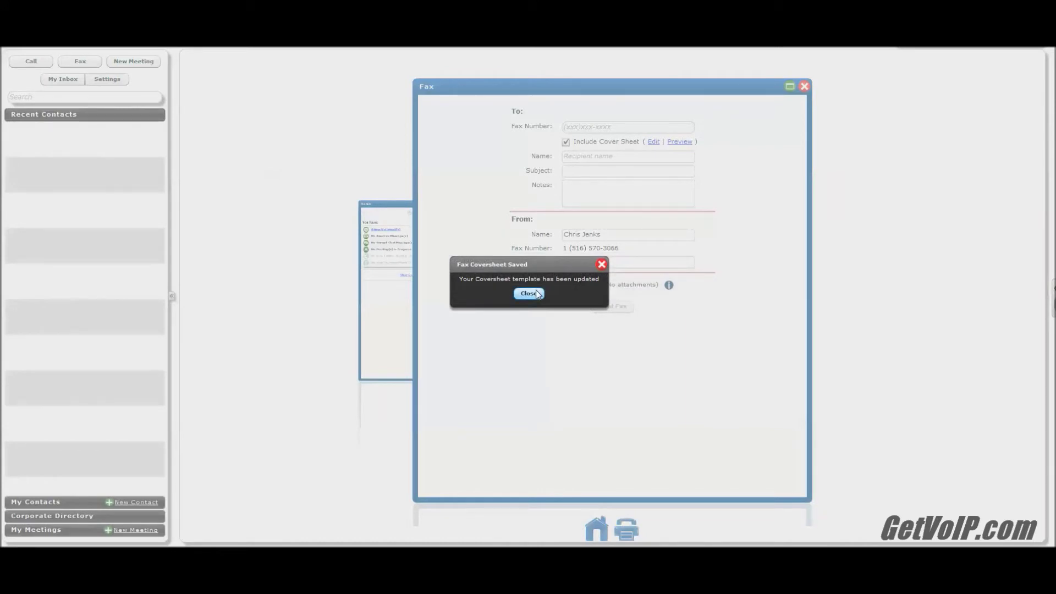
click(528, 293)
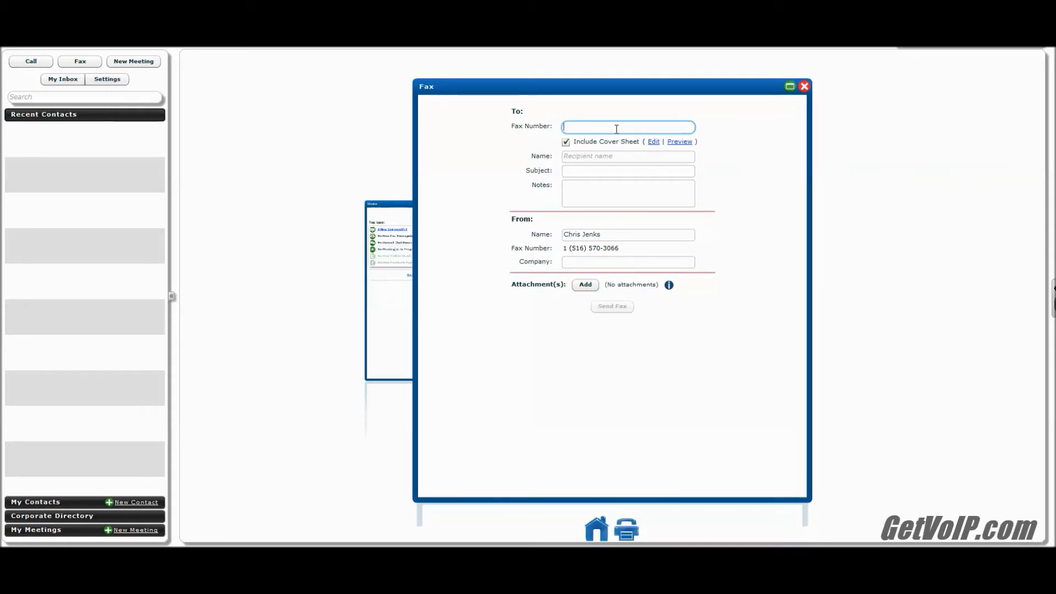
- Fill in the HP test fax number, recipient 'HP Test Fax', subject 'Test', and company 'GetVoIP.com'
click(620, 154)
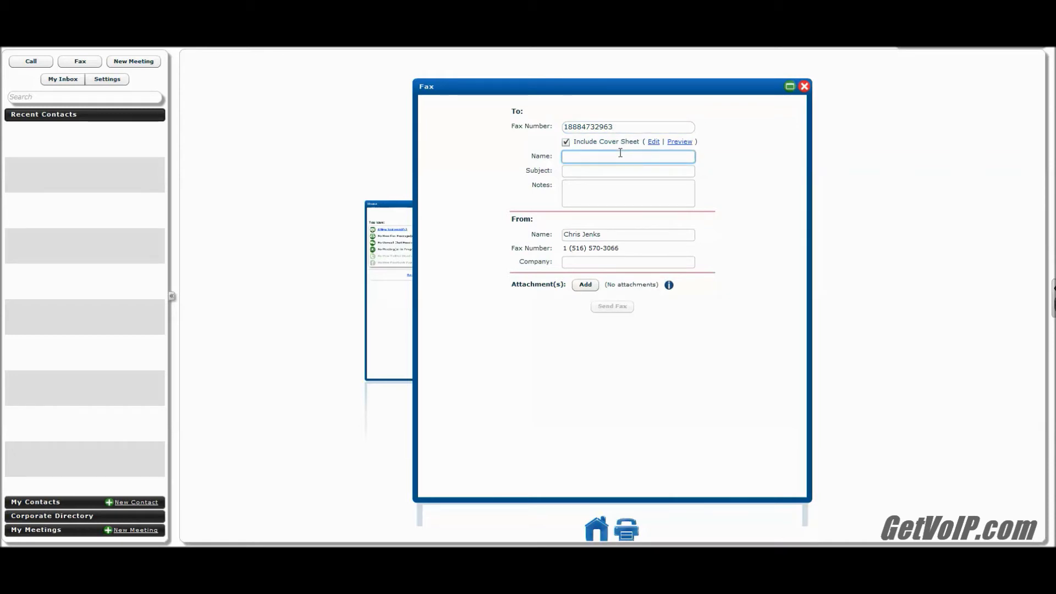
text(HP Test Fax)
key(Tab)
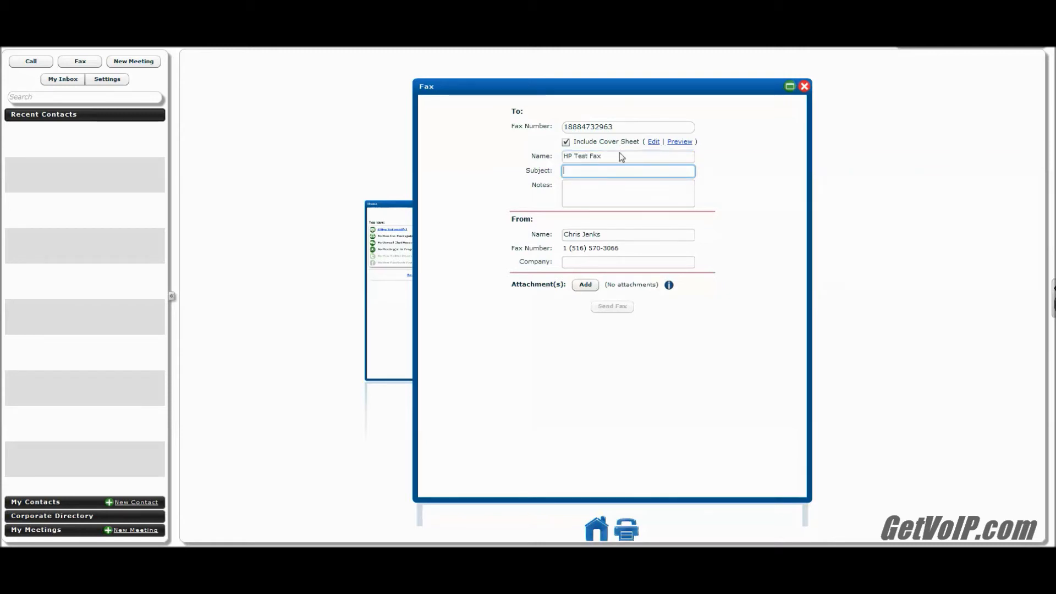
text(Test)
key(Tab)
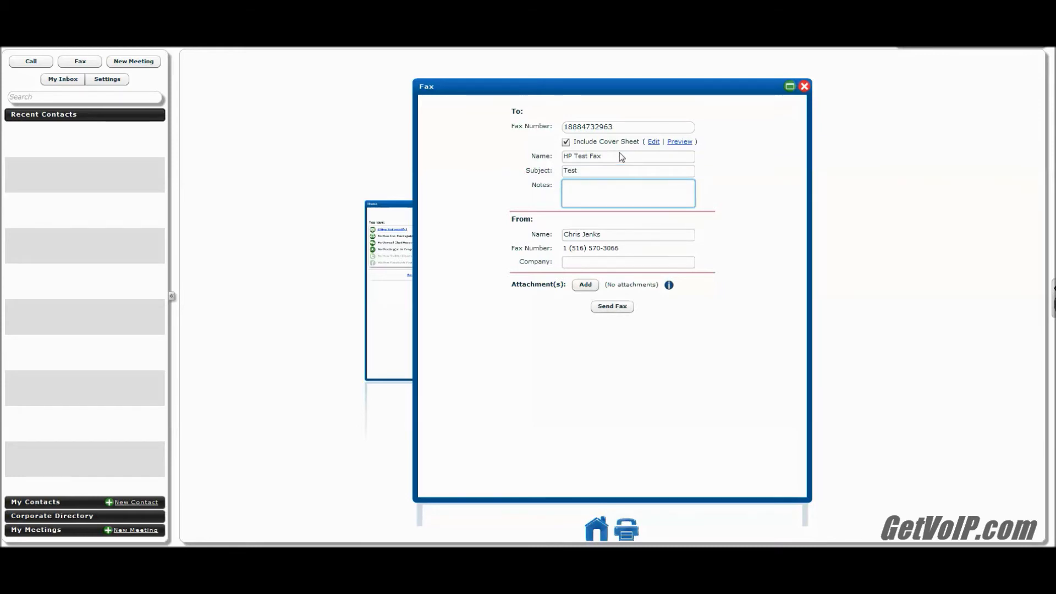
click(587, 261)
text(G)
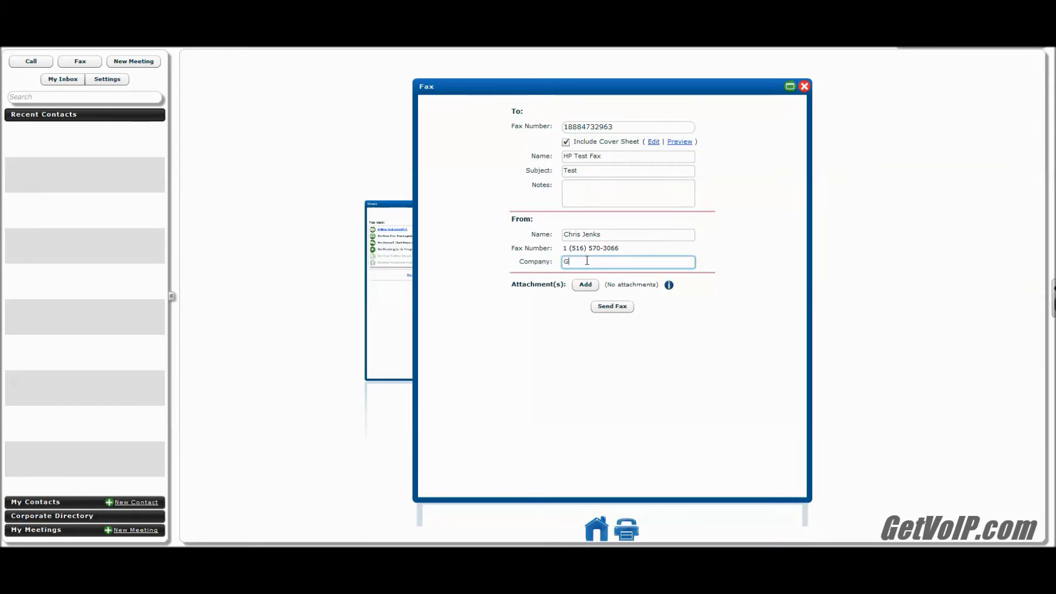
text(etVoIP.com)
click(585, 284)
- Attach TestFax.docx, preview the cover sheet, and send the fax
click(218, 173)
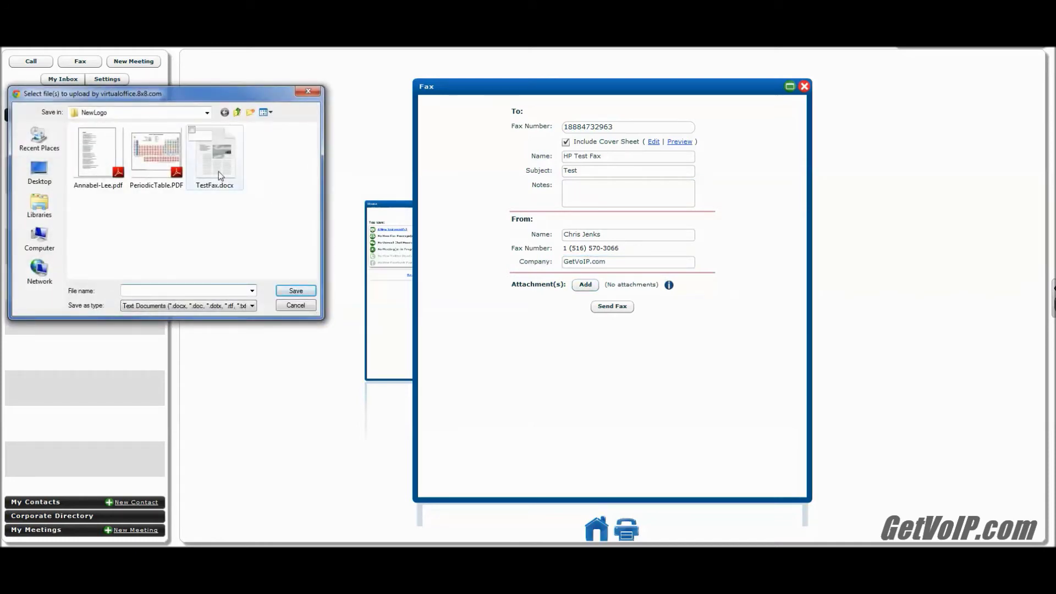
double_click(219, 170)
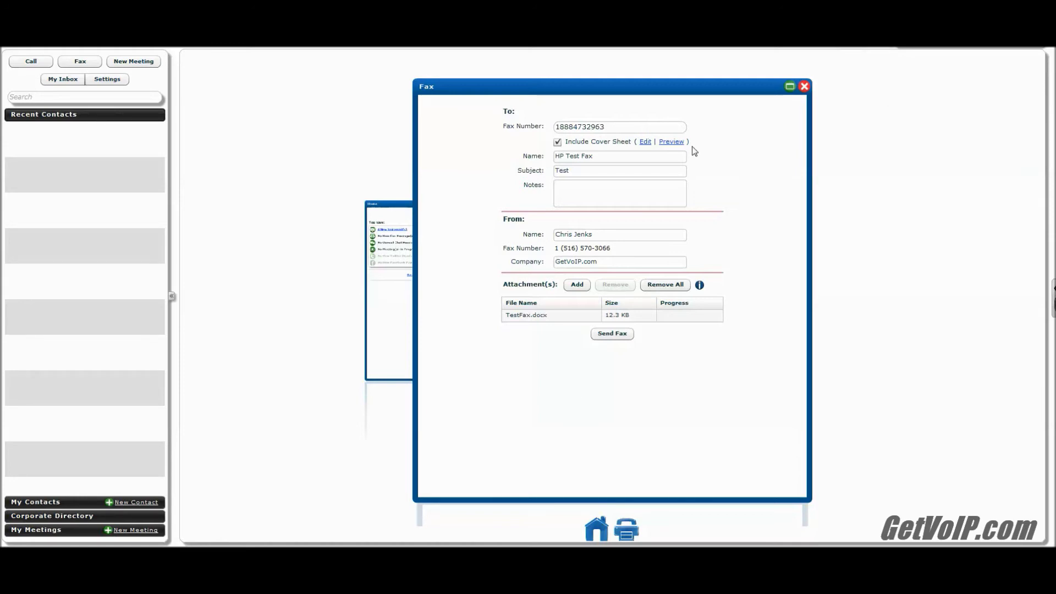
click(673, 146)
click(613, 334)
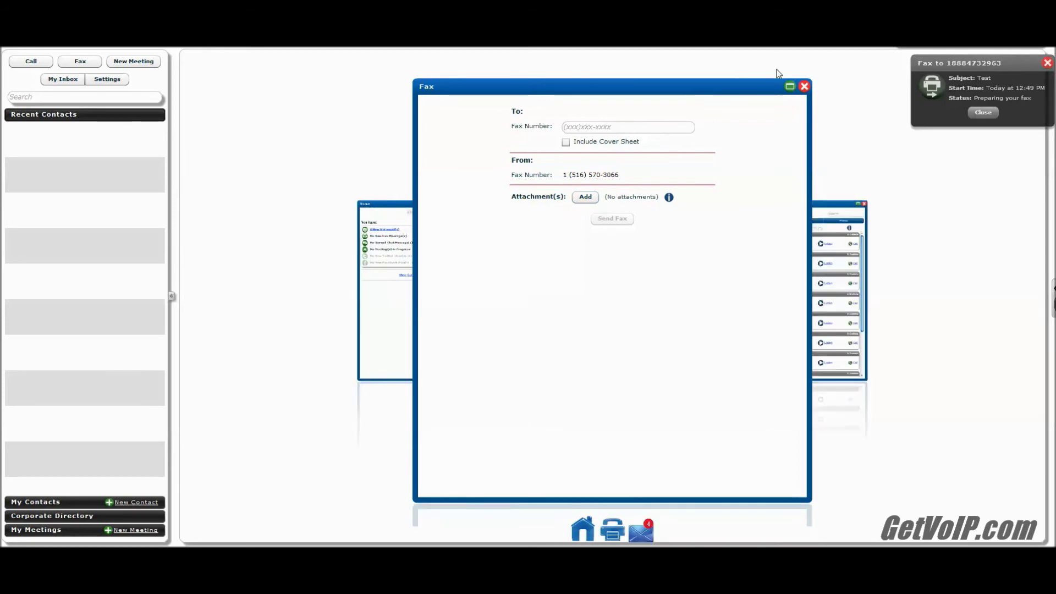
- Filter My Inbox's Sent Items to faxes and dismiss the Fax Delivered notice for the HP test fax
click(69, 81)
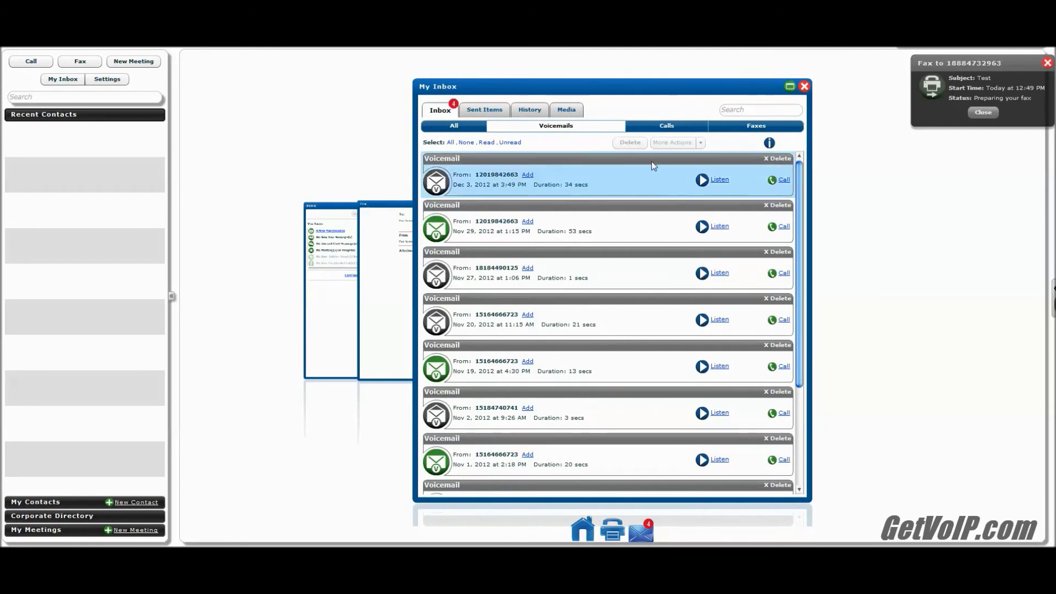
click(486, 111)
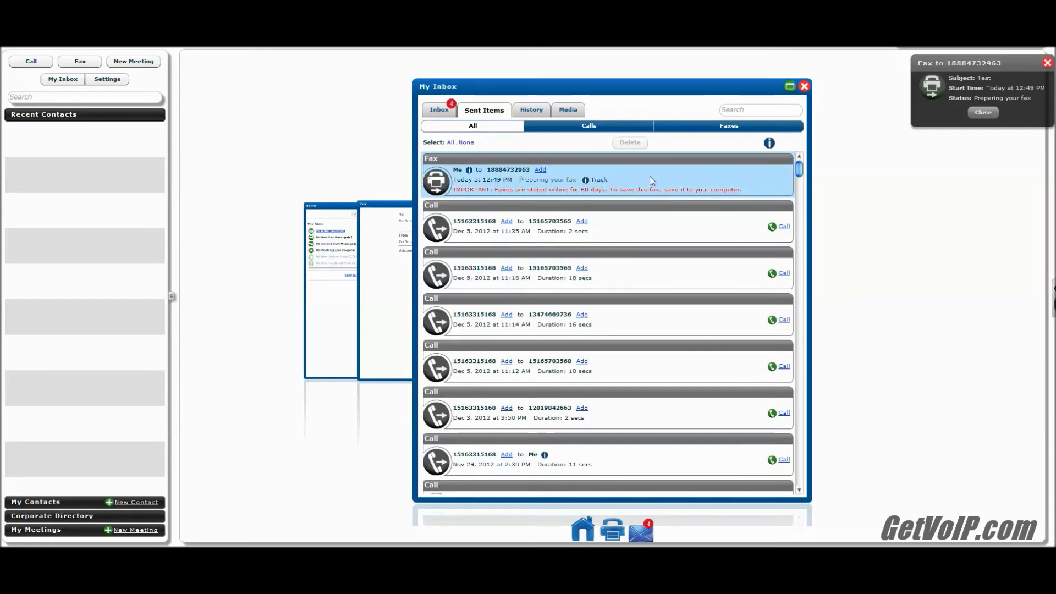
click(723, 127)
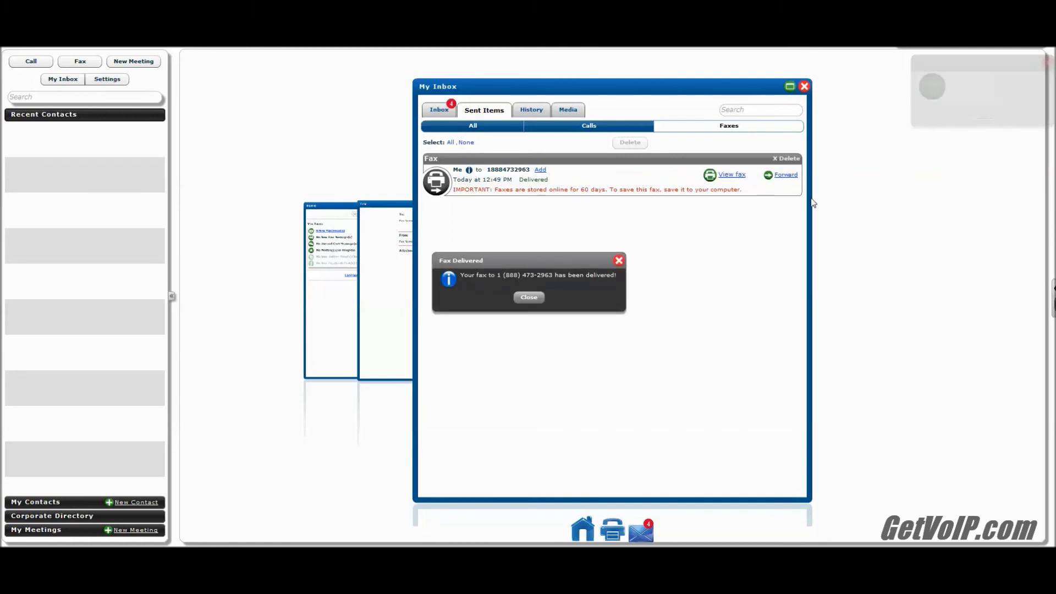
click(529, 298)
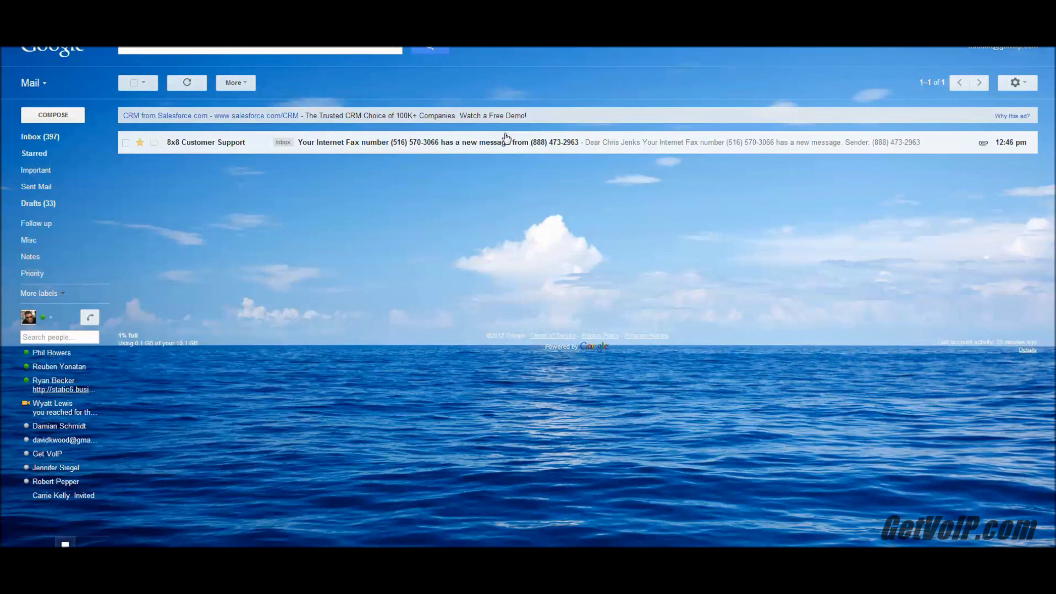
- Open the 8x8 Customer Support e-mail reporting a new fax from the HP test number
click(351, 151)
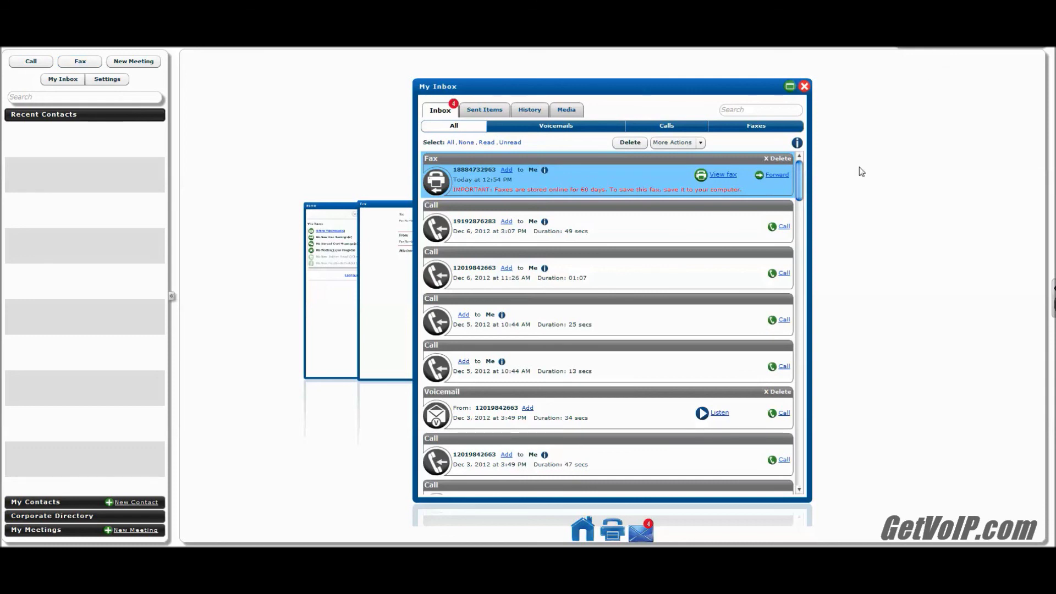
- Switch from My Inbox to the Home overview using the window carousel
click(325, 265)
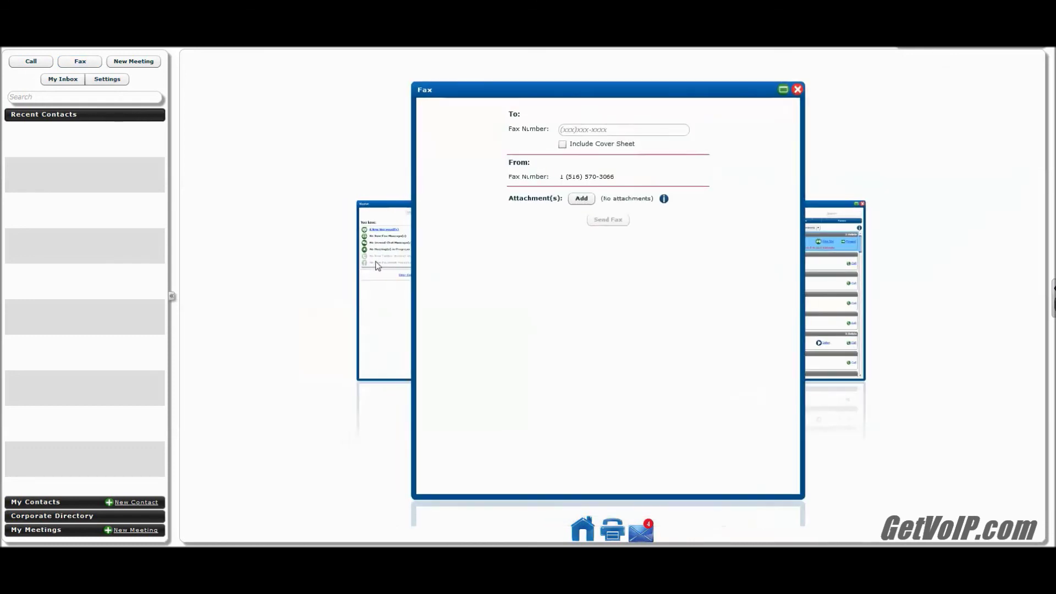